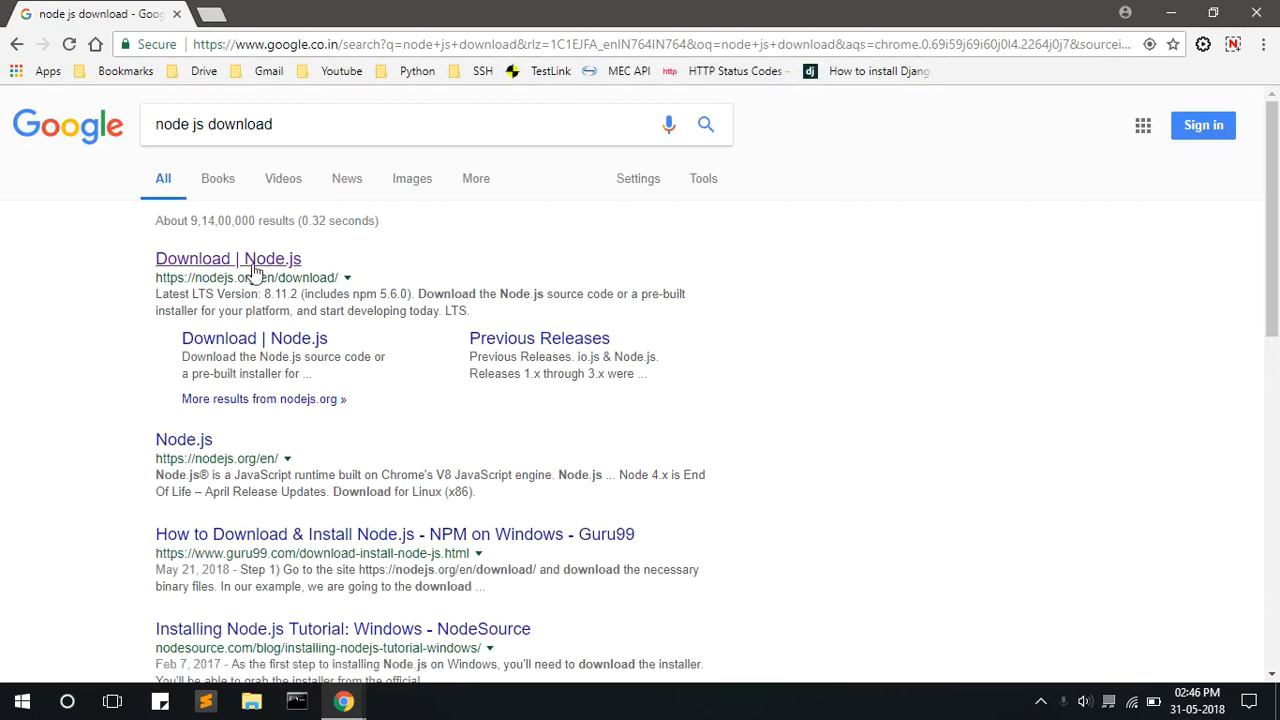
Open the nodejs.org download page from the search results and view its list of installers.
left_click(254, 260)
left_click_drag(1276, 158, 1257, 243)
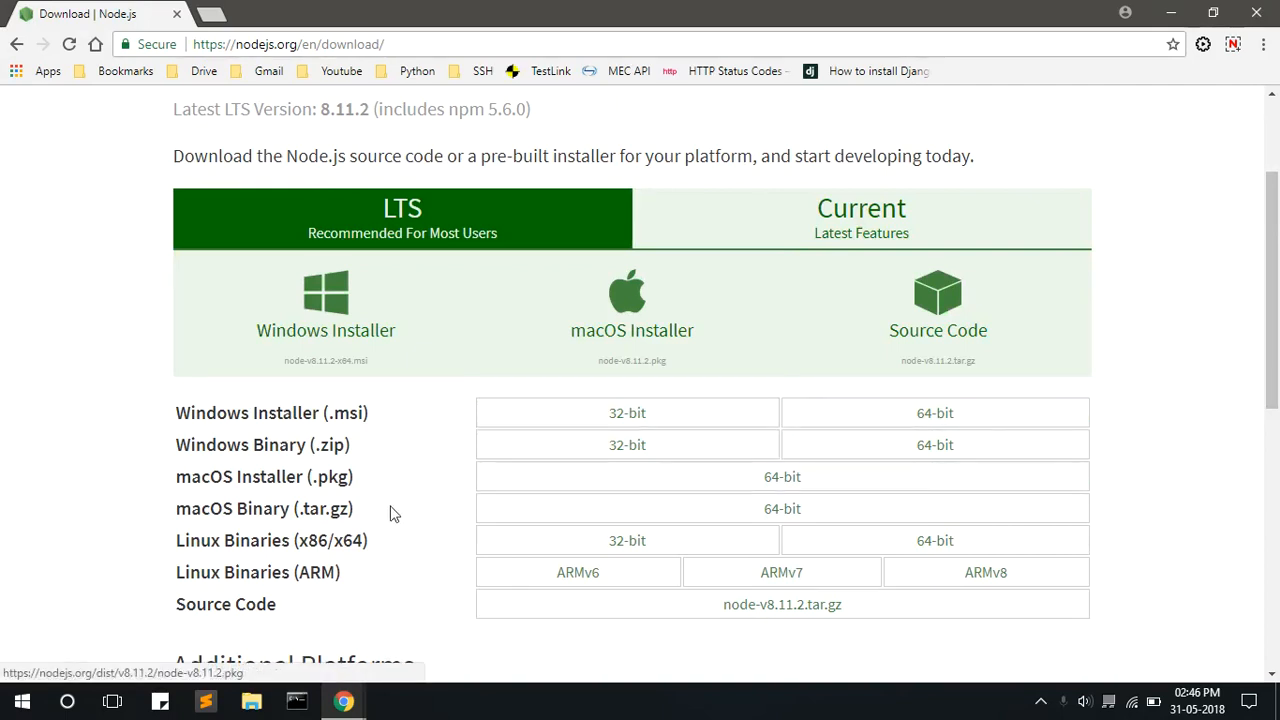
Launch the node-v8.11.2-x64.msi installer from the Downloads folder in File Explorer.
left_click(253, 708)
double_click(940, 265)
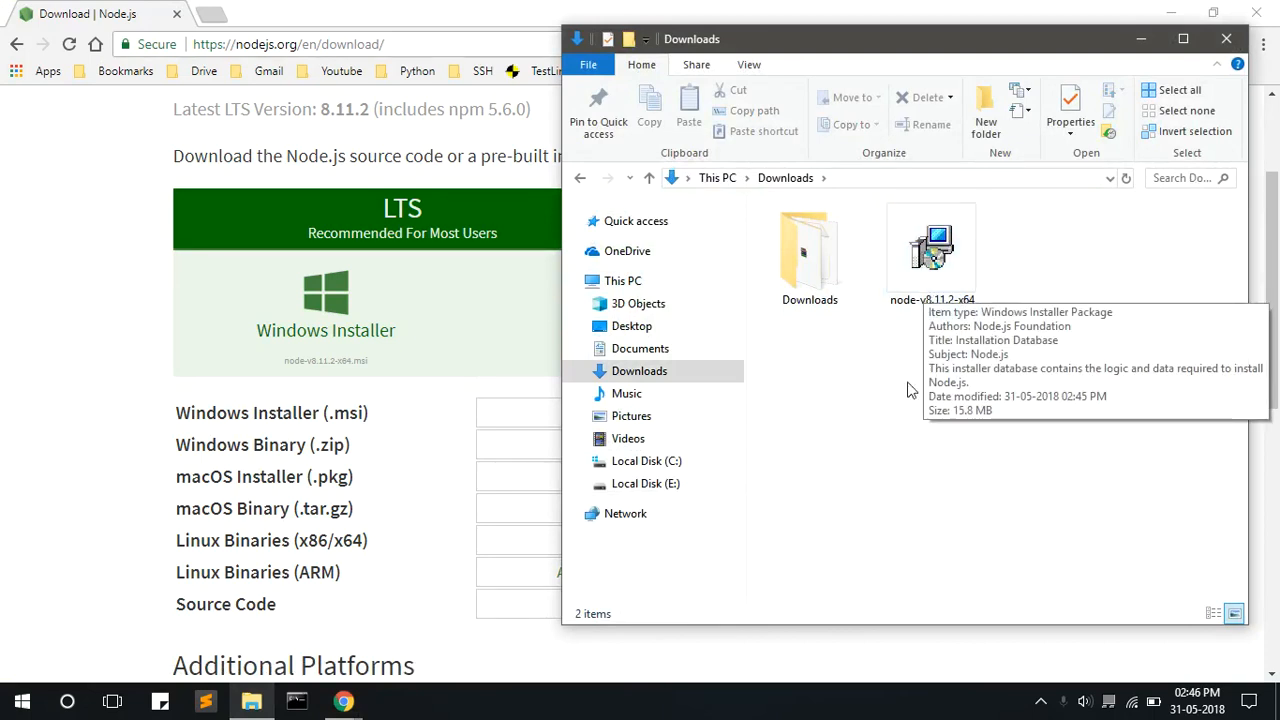
left_click(955, 245)
double_click(955, 245)
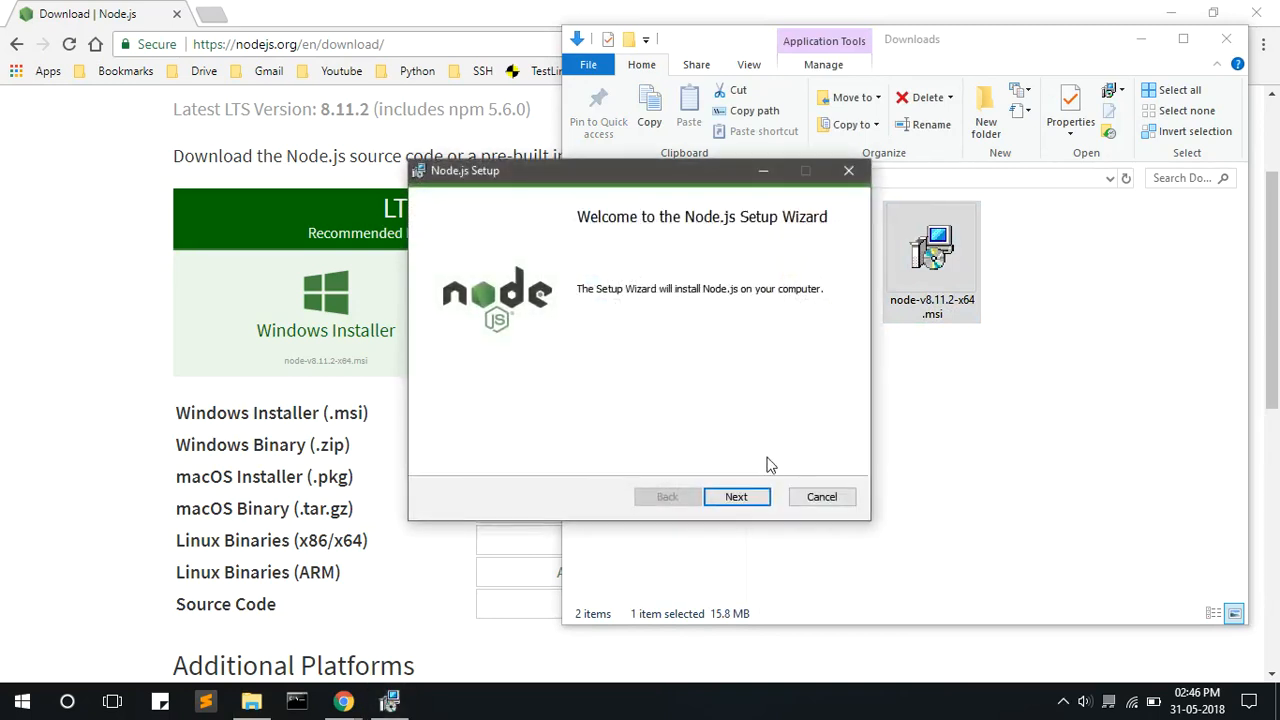
Begin the Node.js setup and accept the terms of the license agreement.
left_click(750, 500)
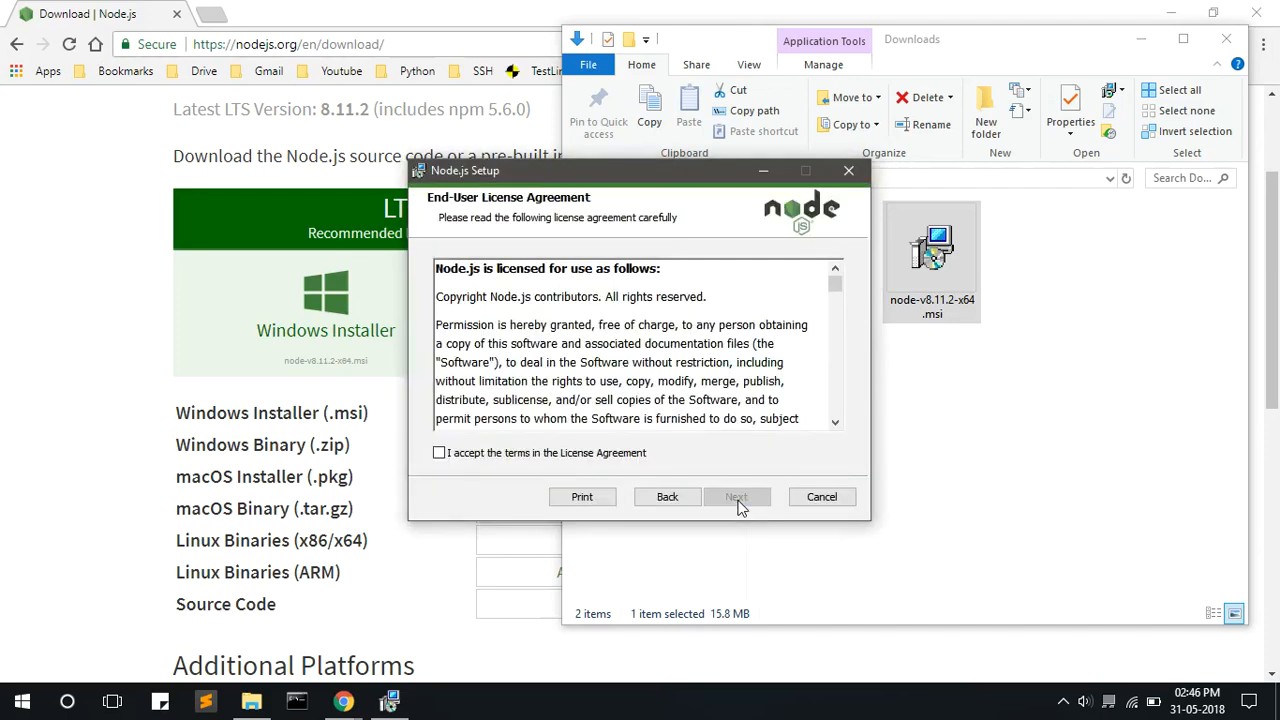
left_click(463, 461)
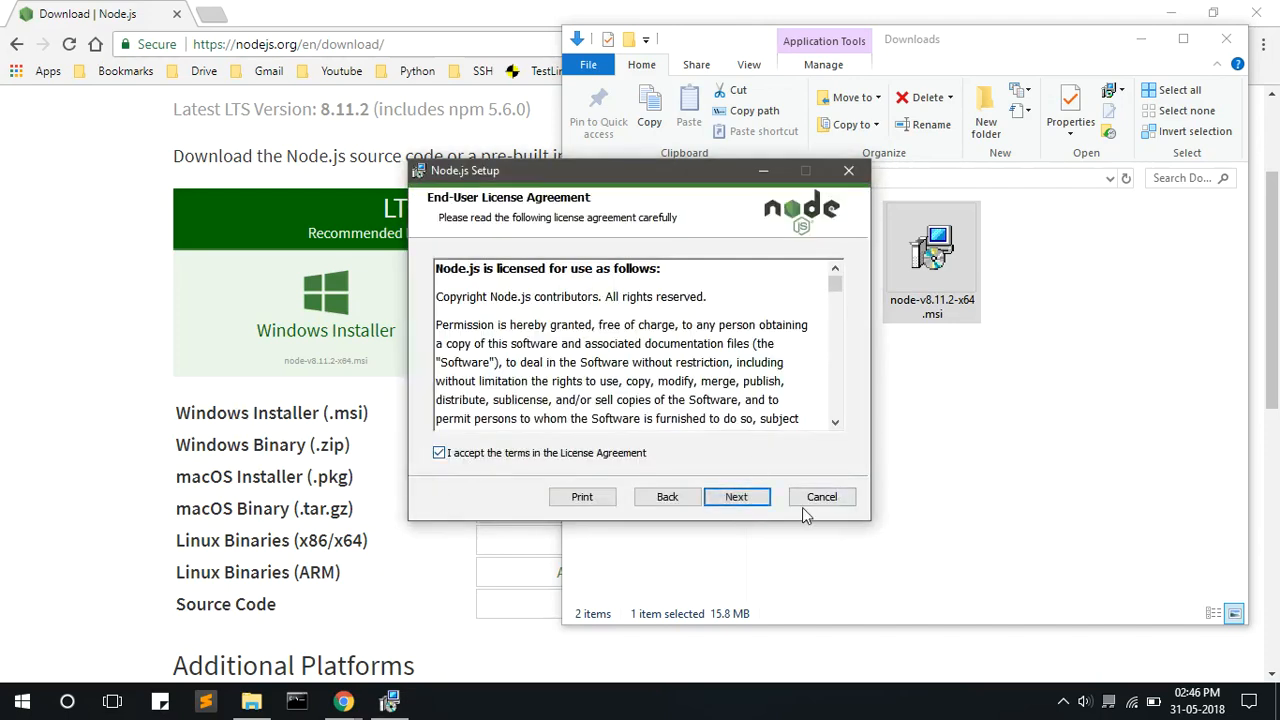
left_click(736, 497)
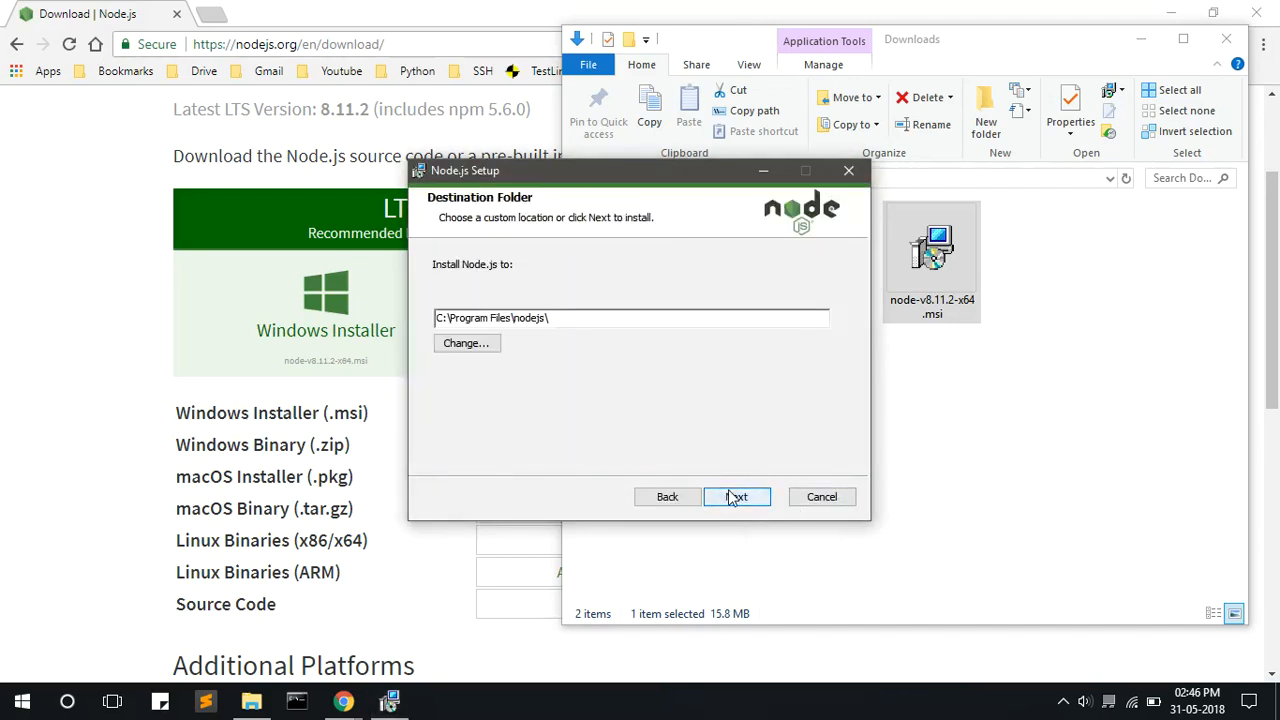
Install Node.js to C:\Program Files\nodejs\ with the default features and finish the setup wizard.
left_click(736, 497)
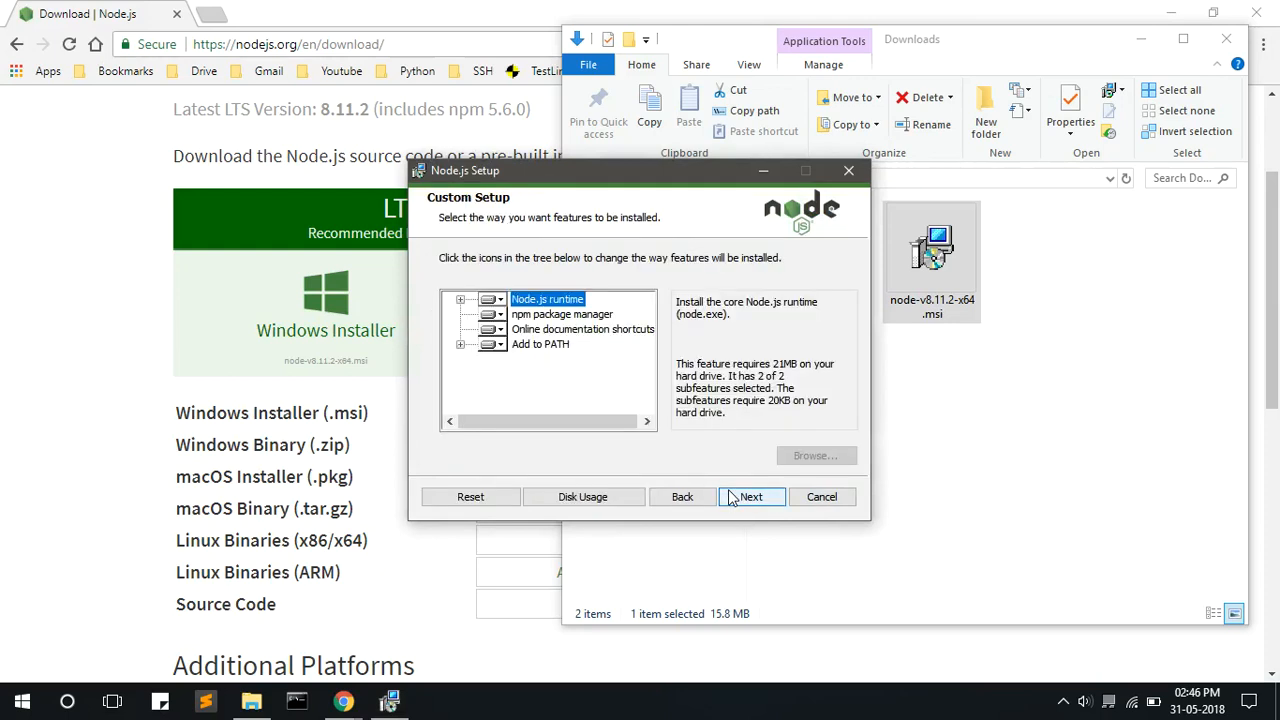
left_click(730, 497)
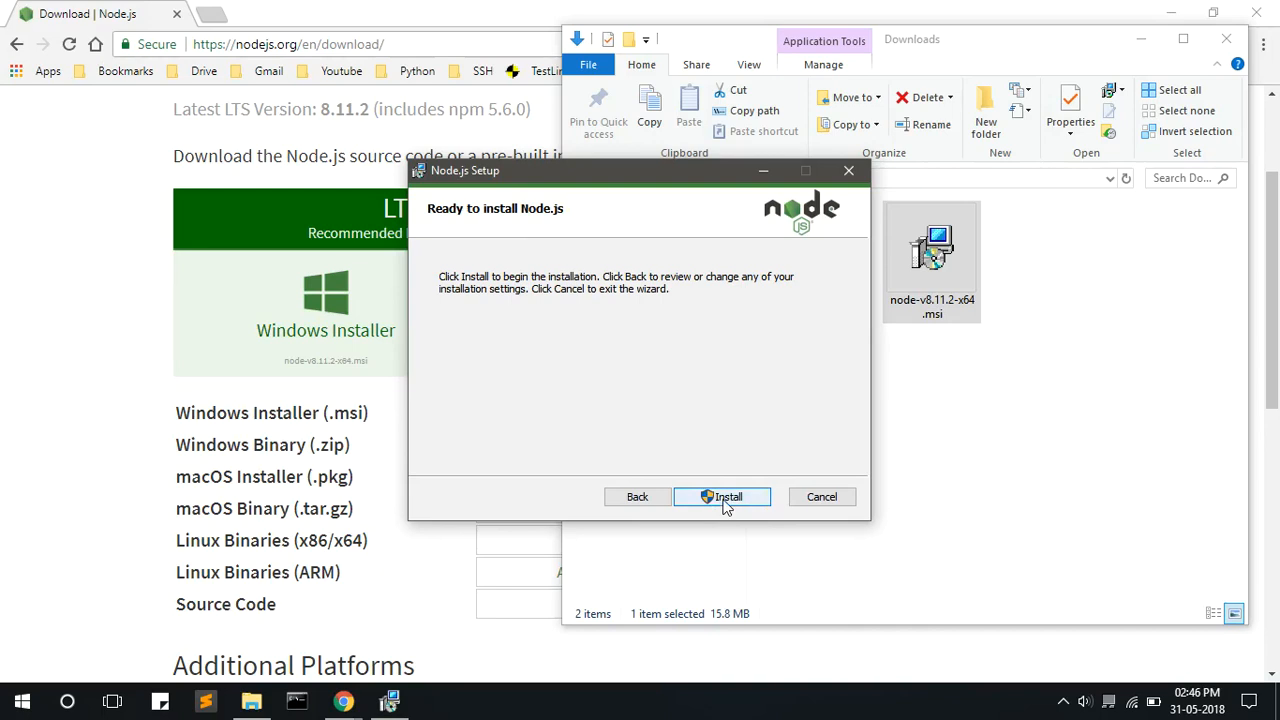
left_click(727, 500)
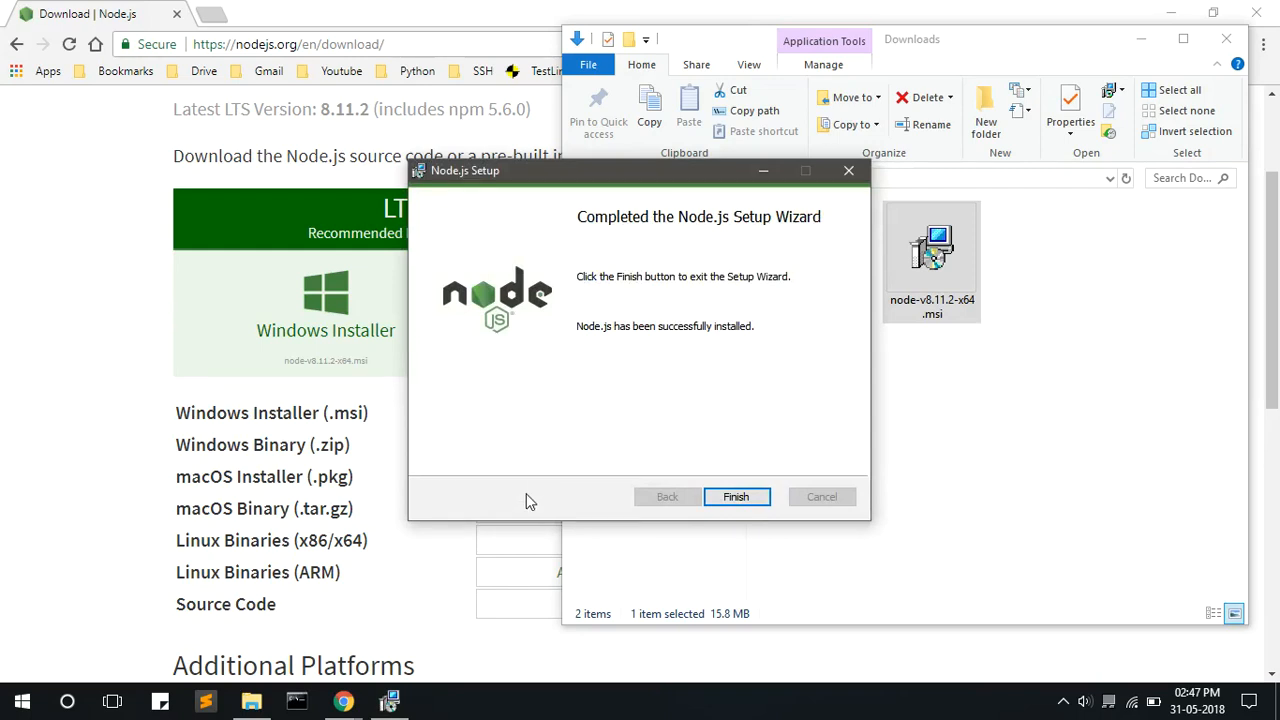
left_click(735, 497)
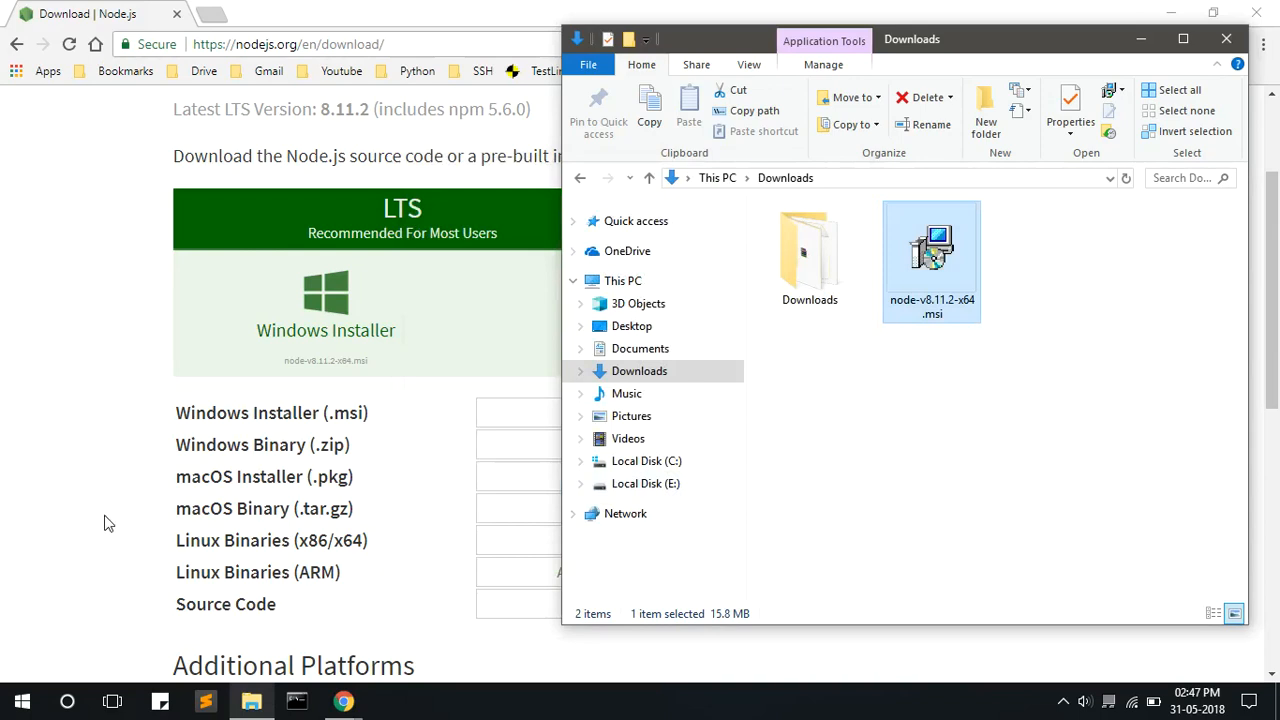
left_click(1142, 39)
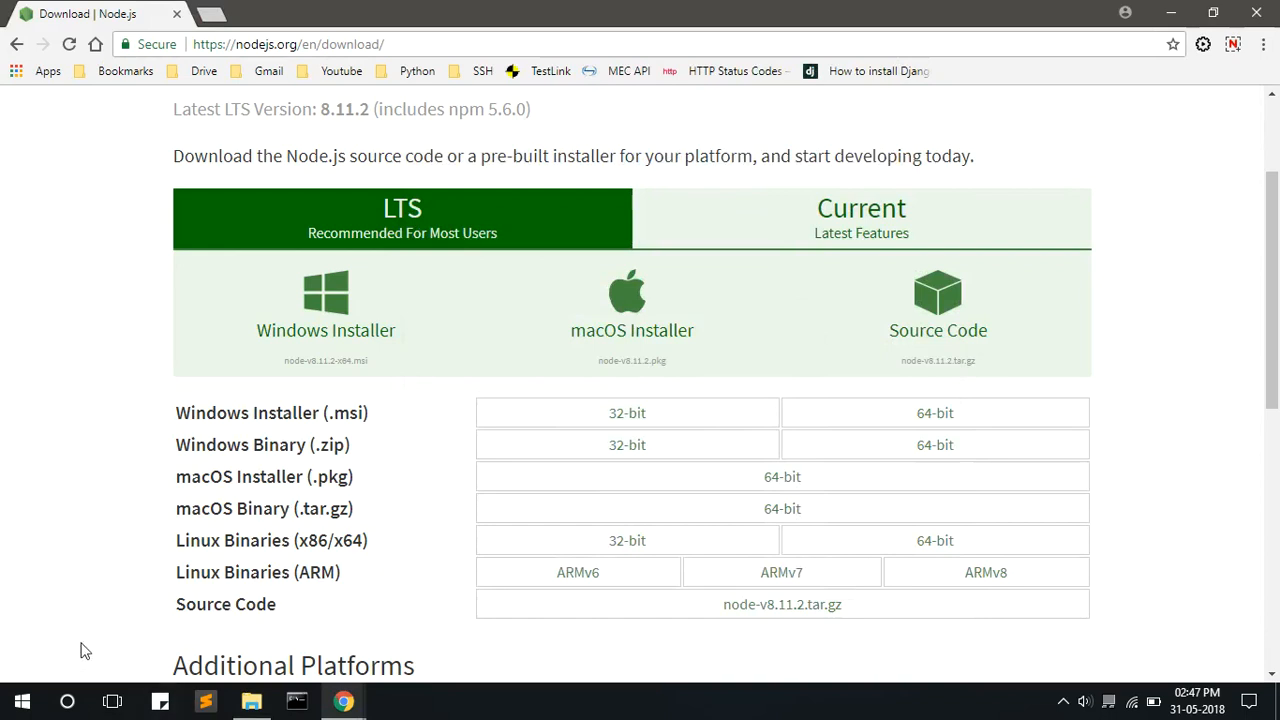
Open the environment variables from the advanced system settings in This PC's properties.
left_click(251, 703)
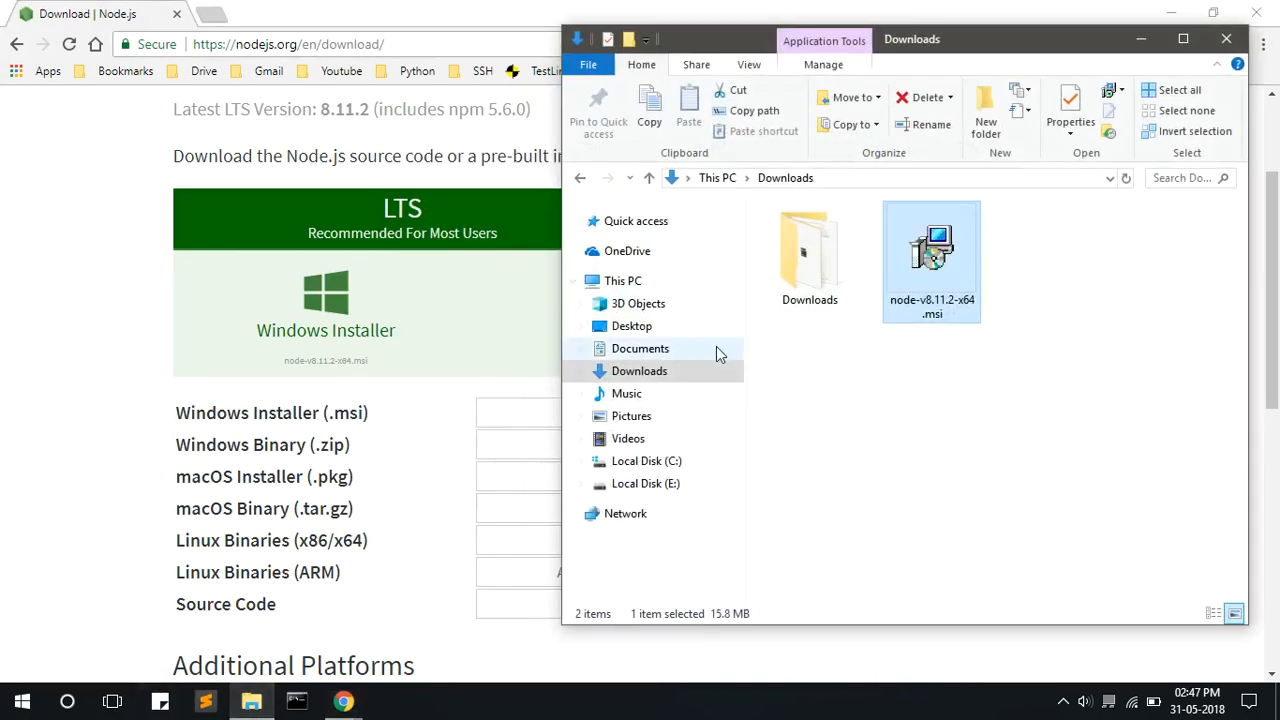
right_click(630, 283)
left_click(687, 526)
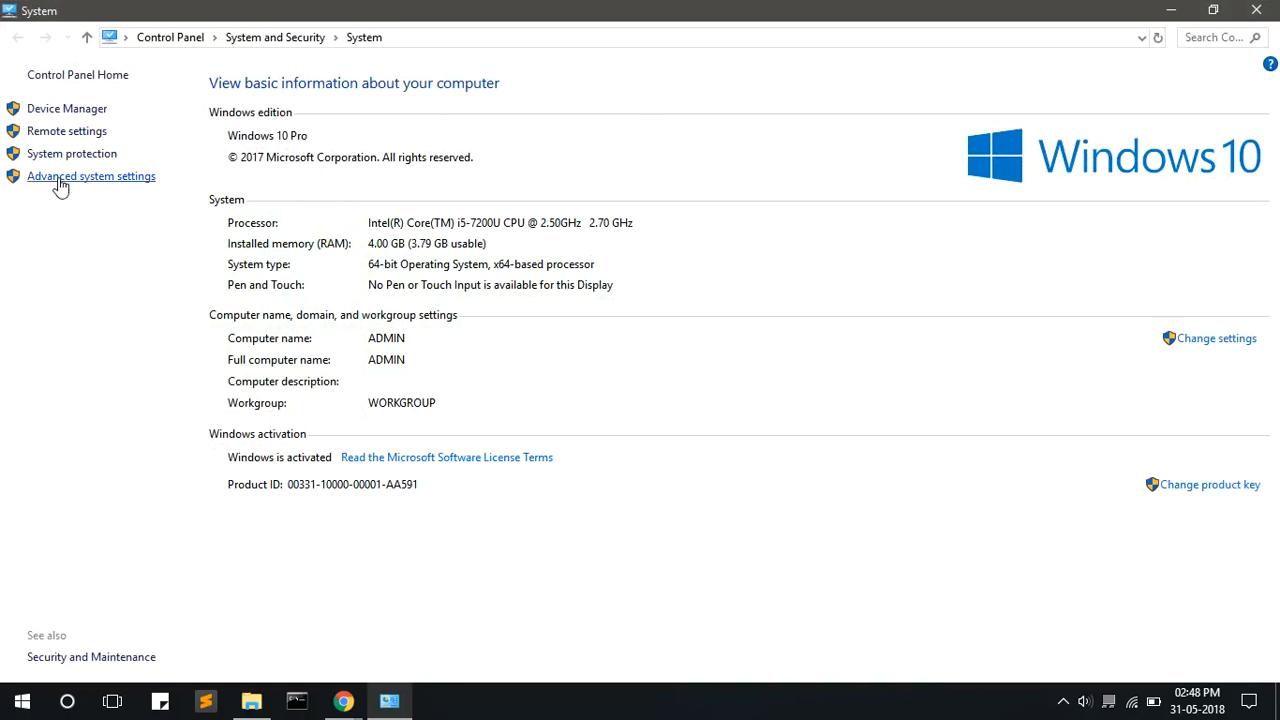
left_click(88, 182)
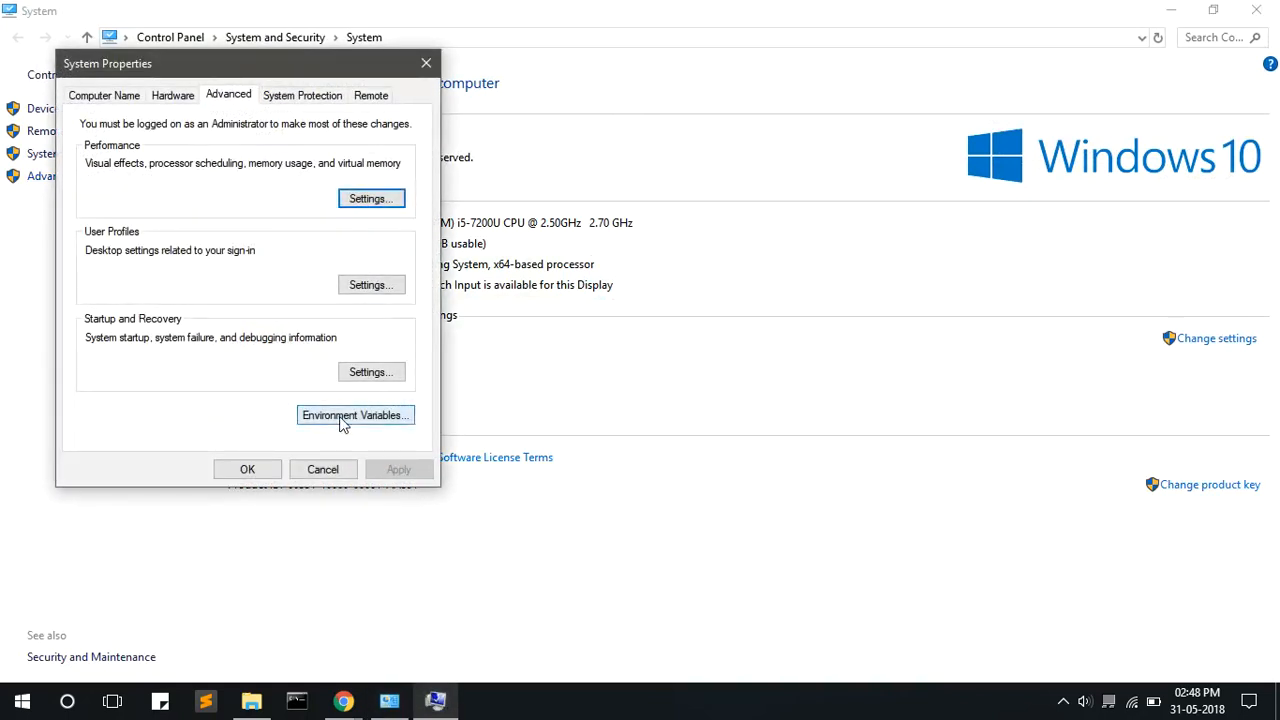
left_click(340, 418)
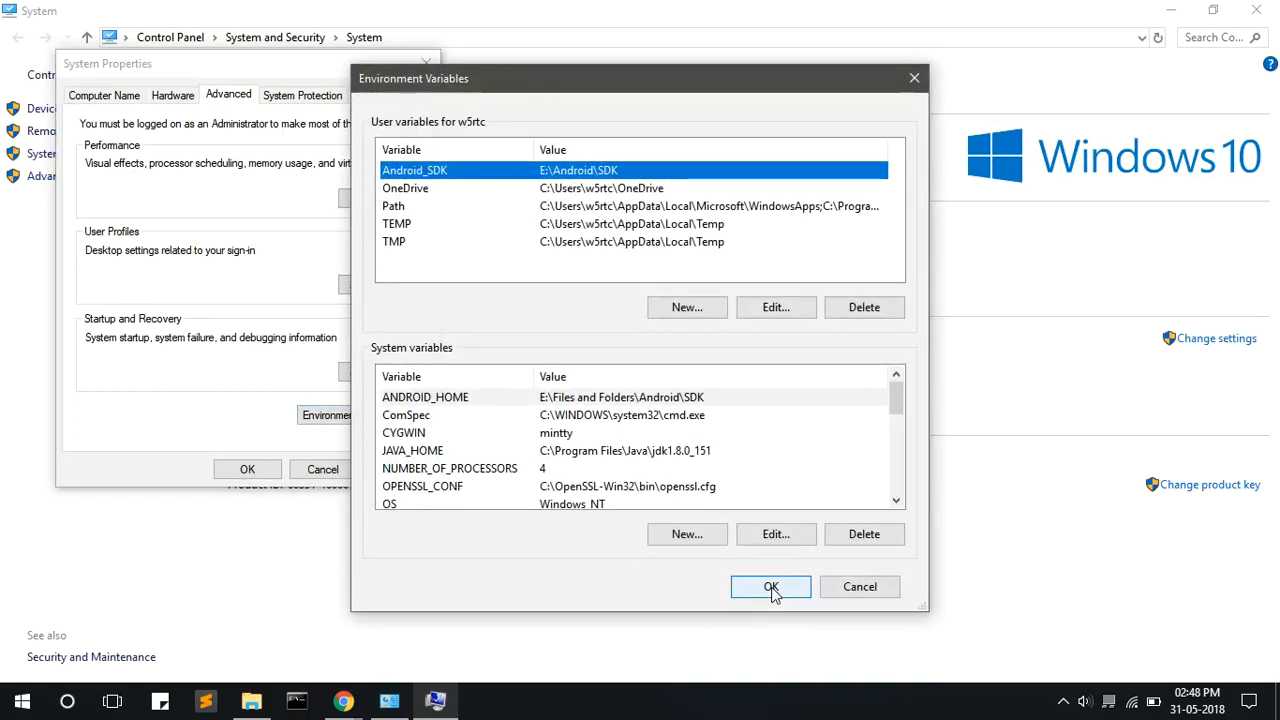
Open the system Path variable's entries and check for C:\Program Files\nodejs\.
left_click_drag(901, 403, 900, 436)
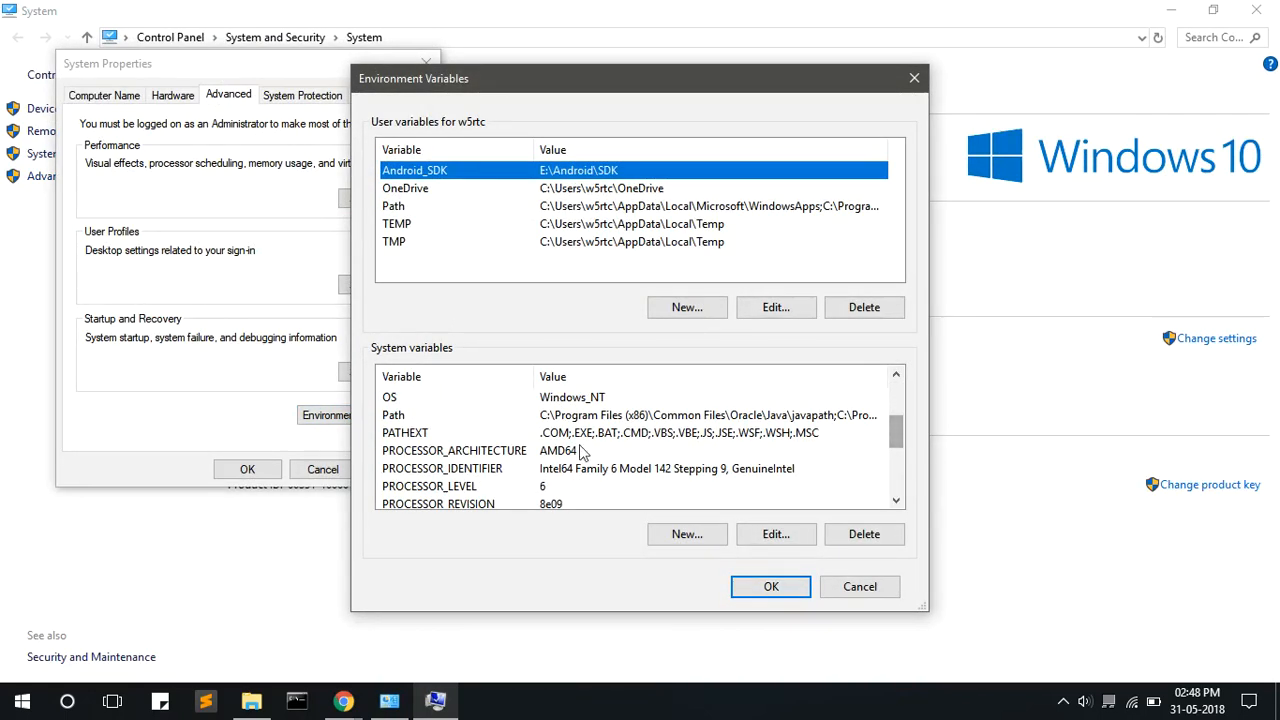
left_click(611, 416)
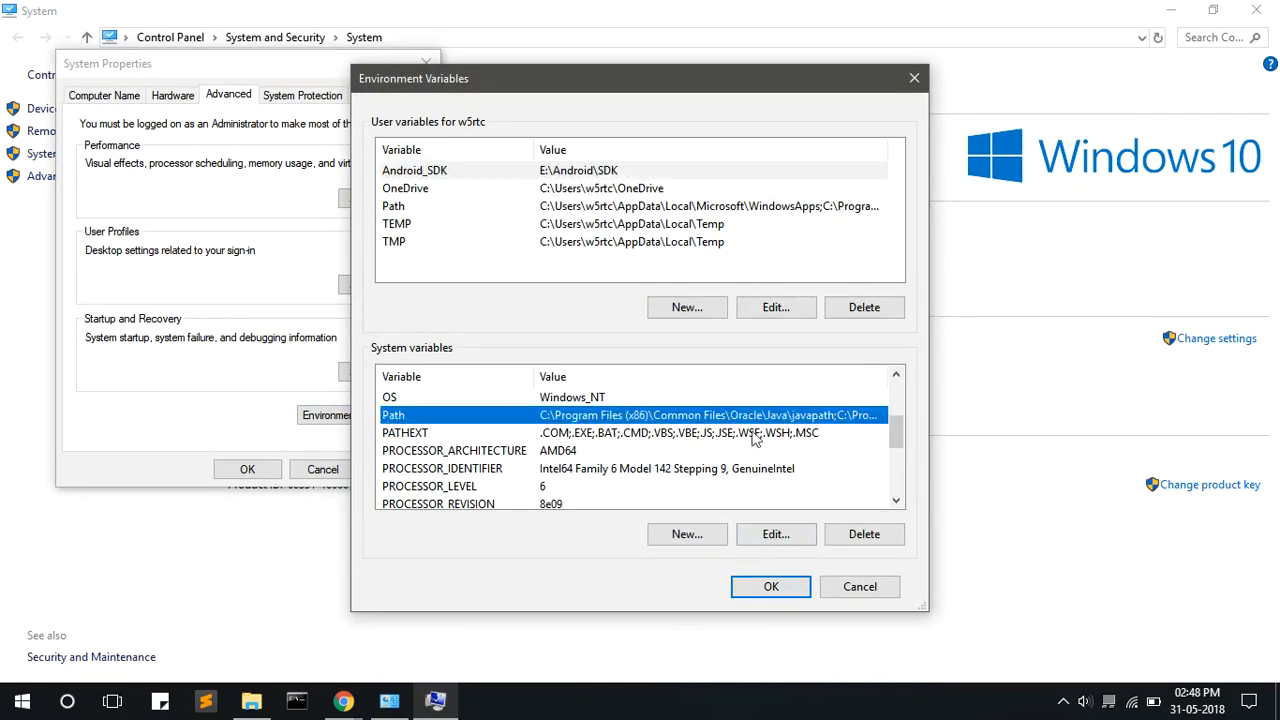
left_click(743, 540)
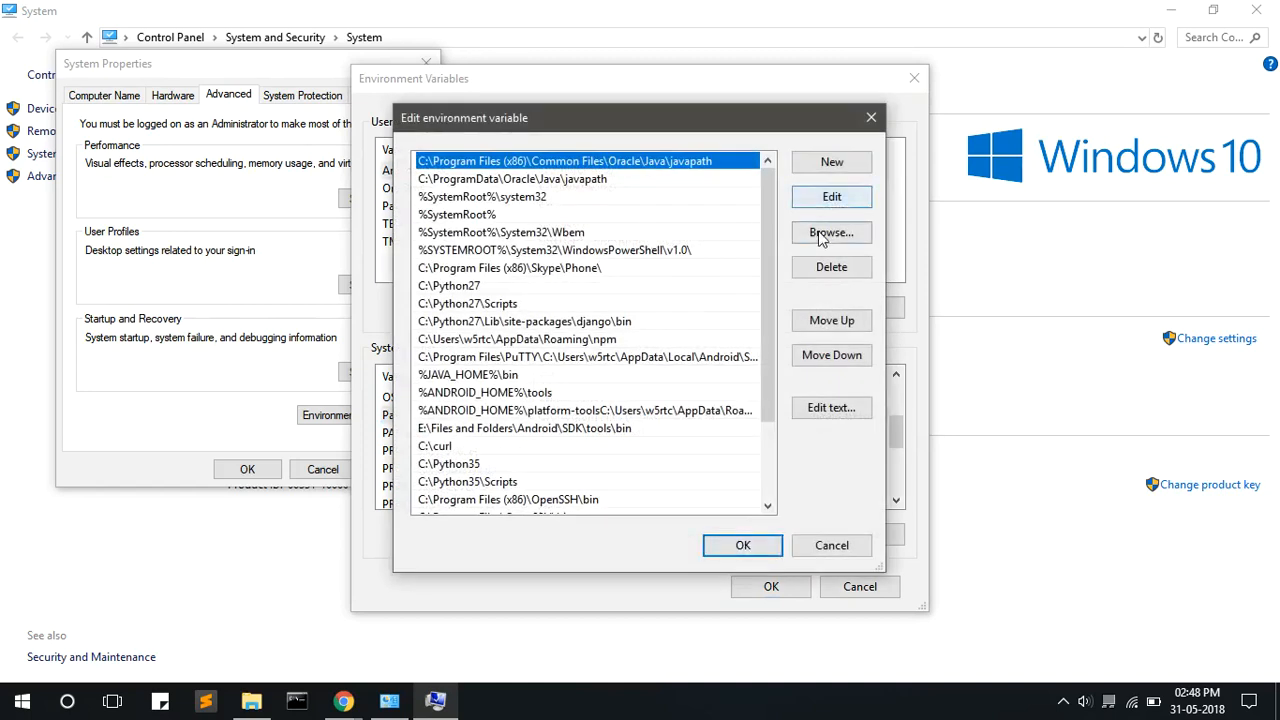
left_click_drag(761, 236, 764, 327)
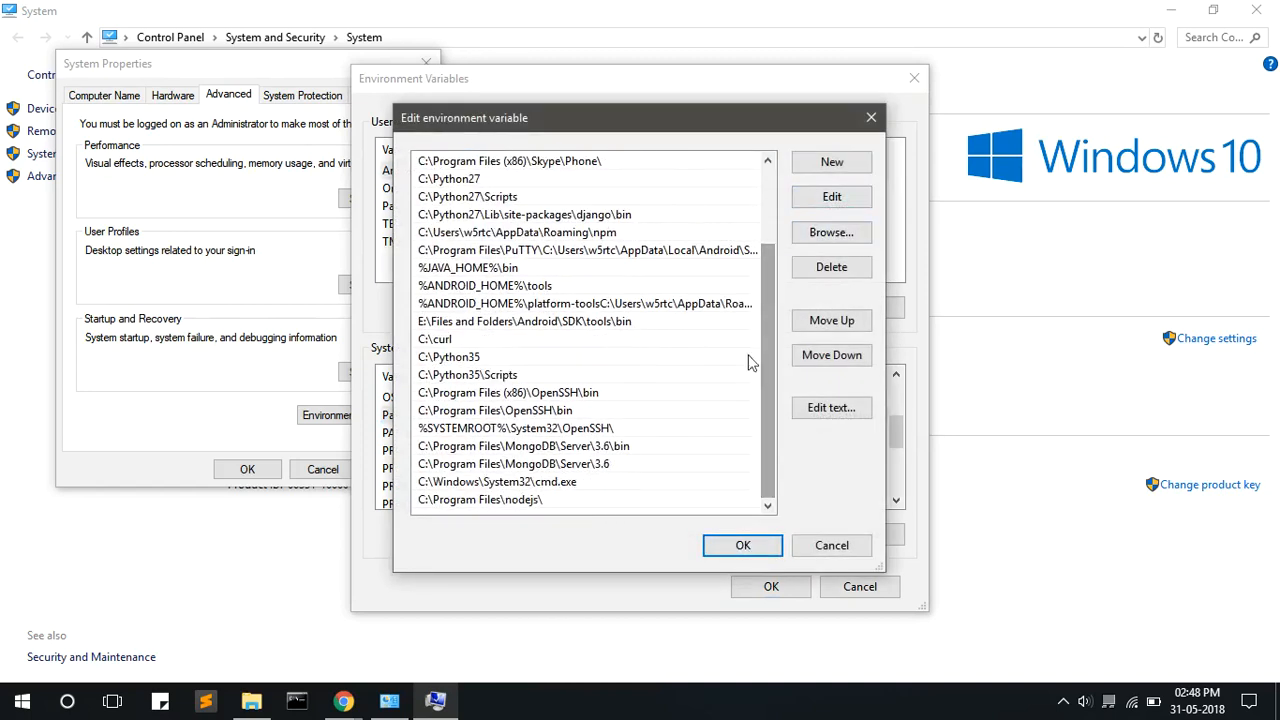
left_click(549, 502)
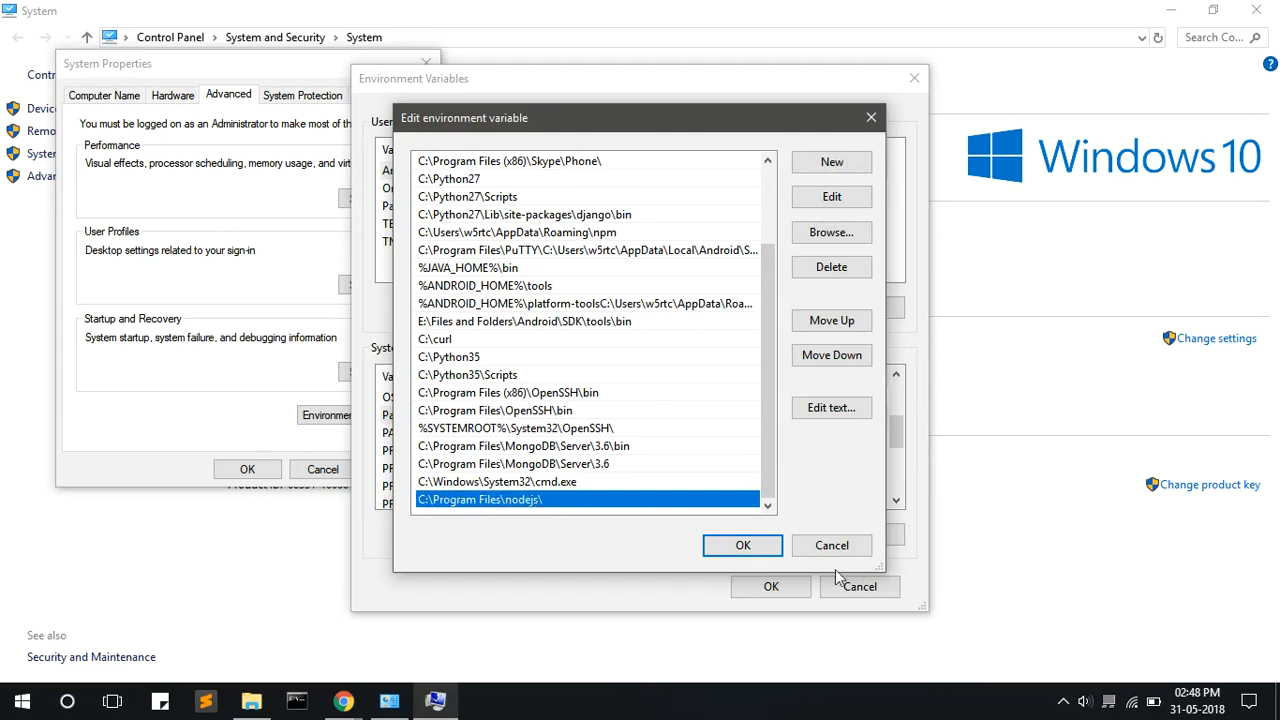
Confirm the Path, environment variable and System Properties dialogs, and close the System window.
left_click(740, 546)
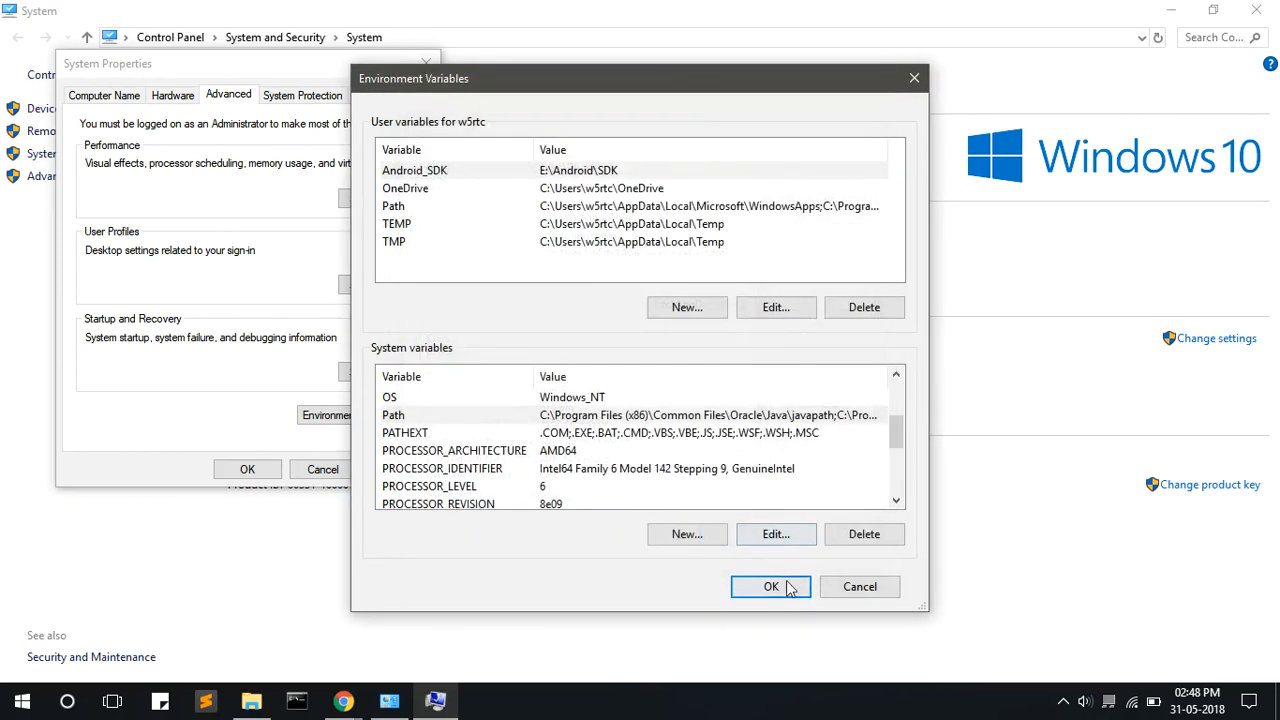
left_click(772, 587)
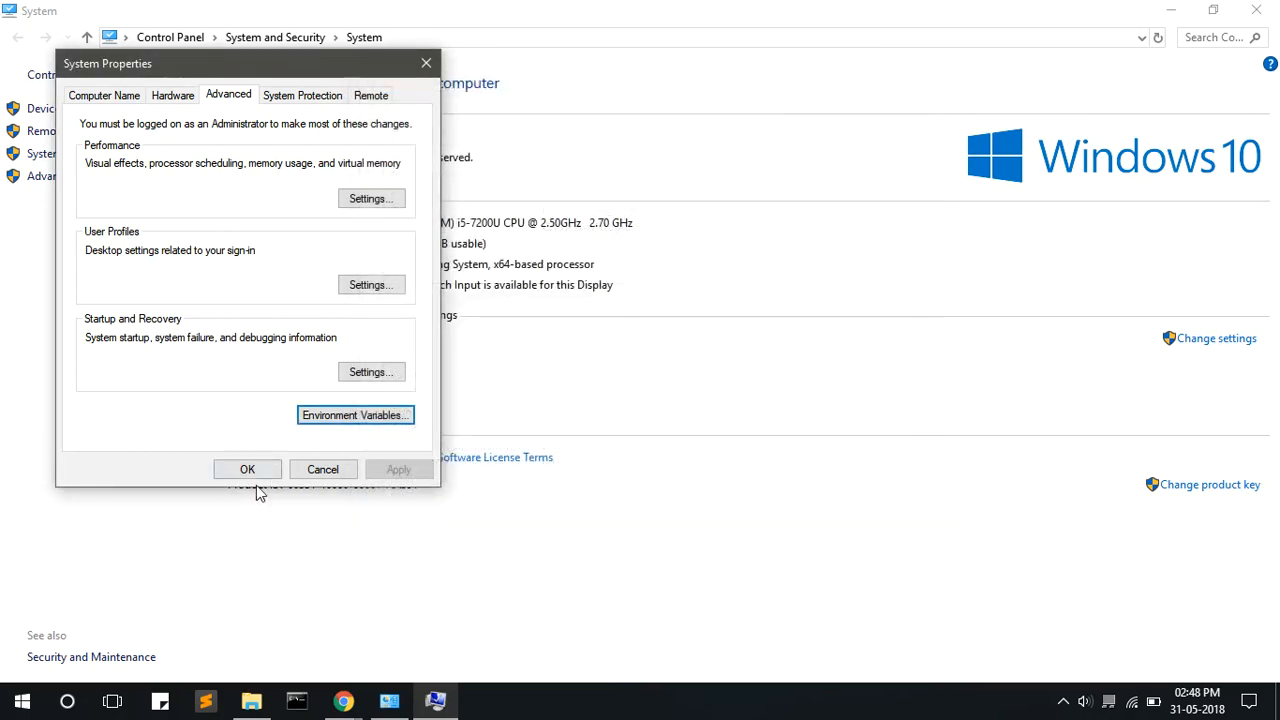
left_click(252, 470)
left_click(1256, 9)
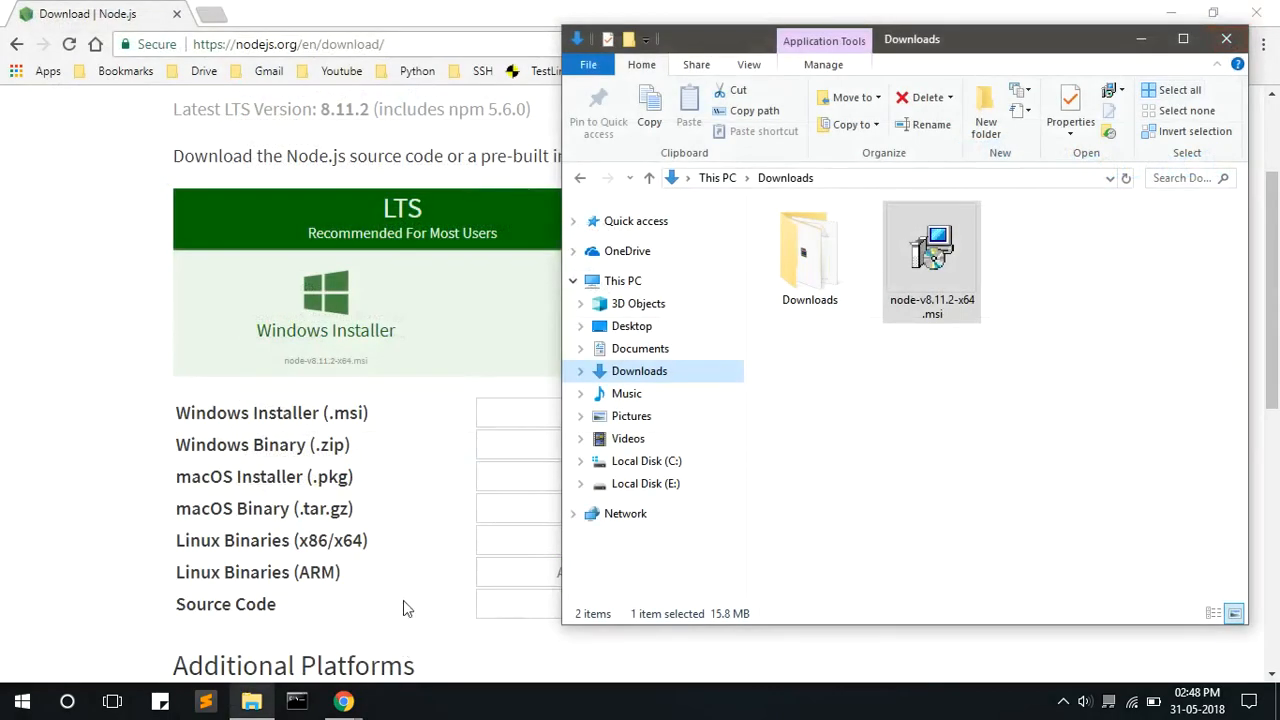
Try to query the installed Node.js version in Command Prompt with node -version.
left_click(295, 702)
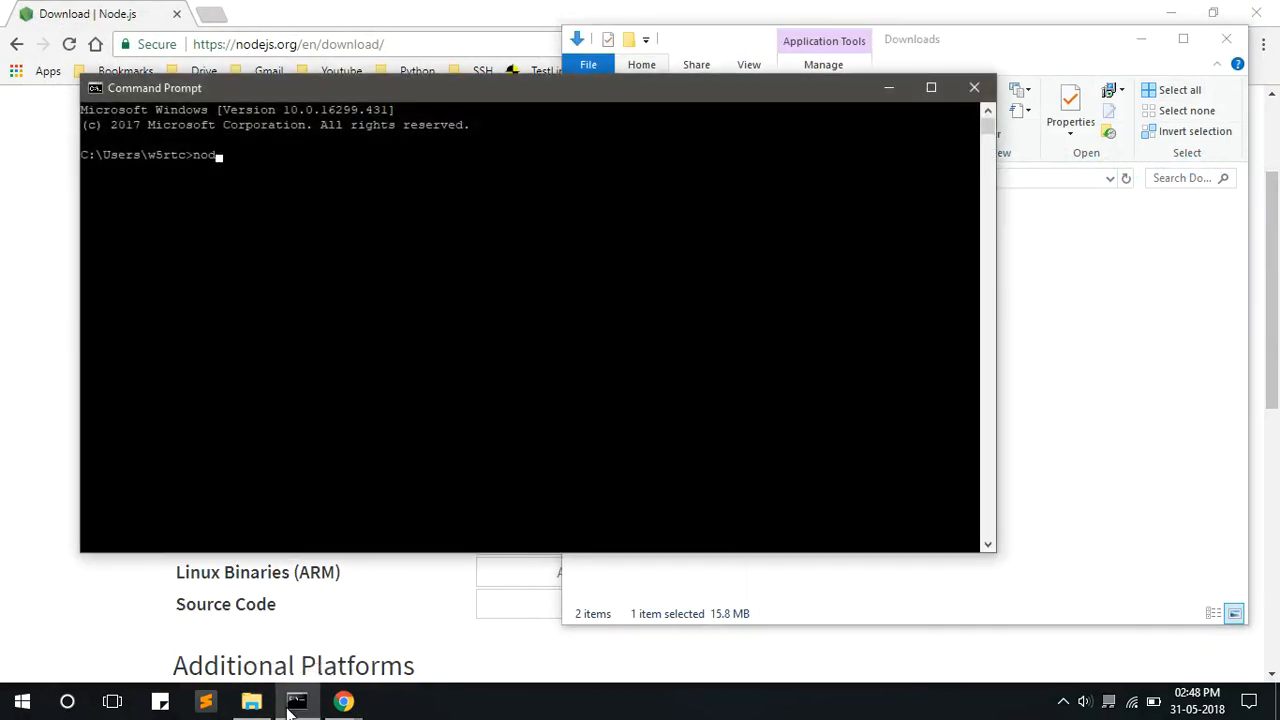
type("node -version")
key("Return")
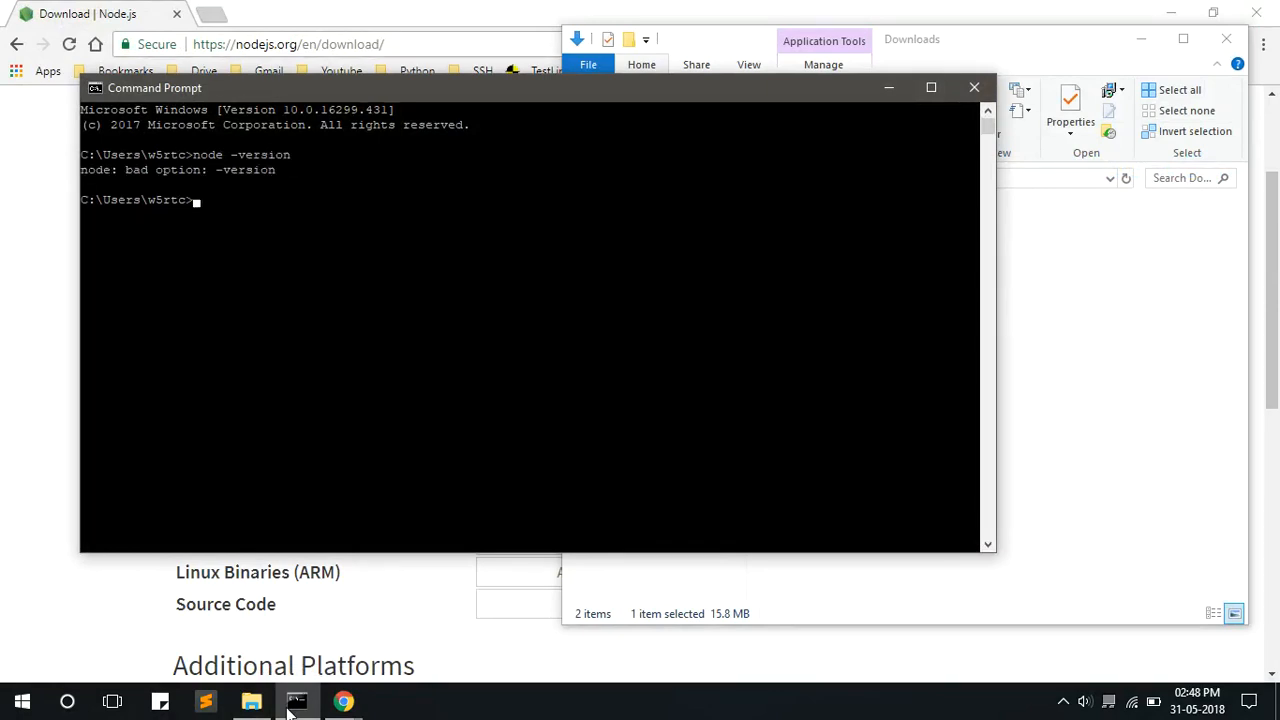
Correct the previous command to node --version, run it, and close the Command Prompt.
key("Up")
key("Left")
key("Left")
key("Left")
key("Left")
key("Left")
key("Left")
key("Left")
type("-")
key("Return")
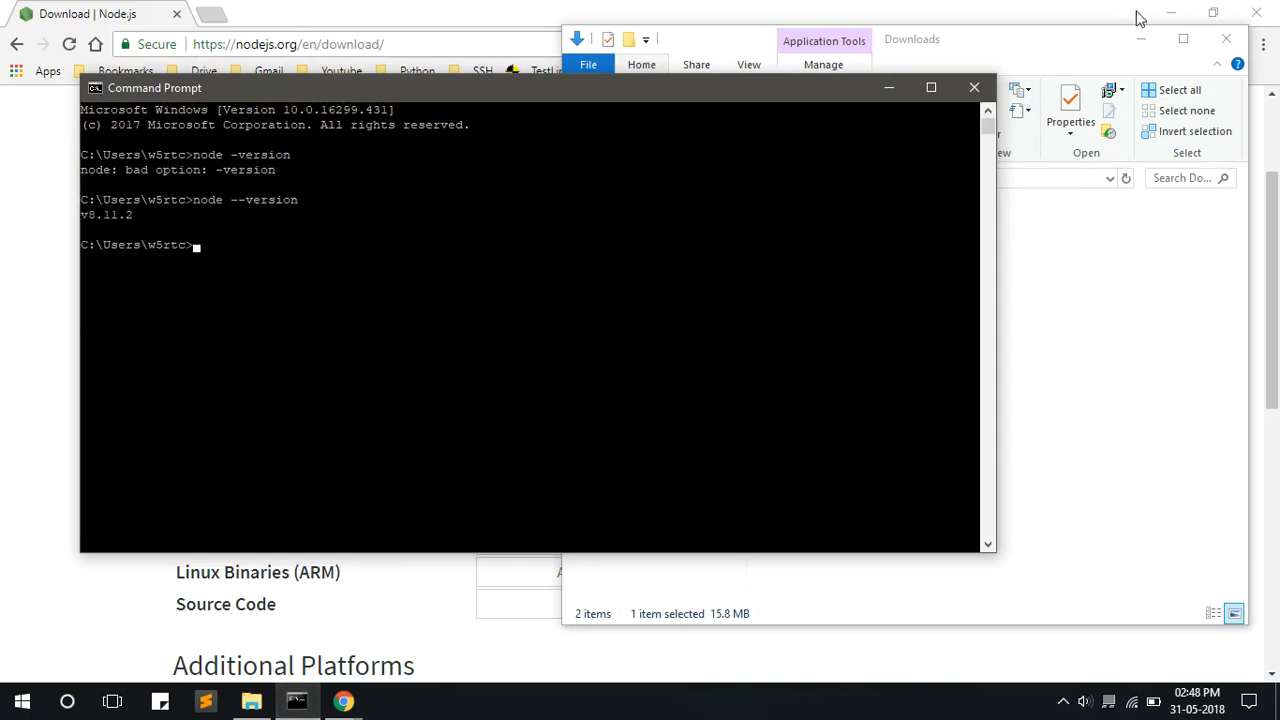
left_click(974, 87)
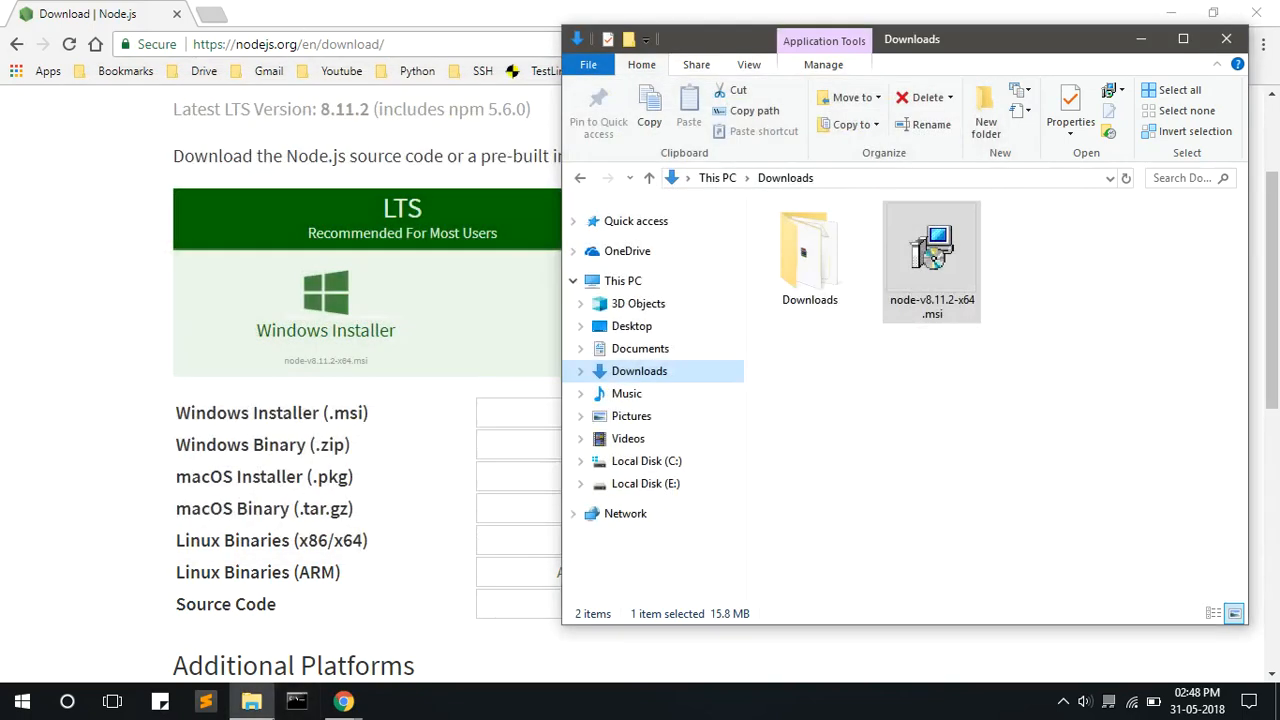
Check the Node.js version in a new Command Prompt with node --version, then close the prompt and the Downloads window.
left_click(293, 702)
type("node --version")
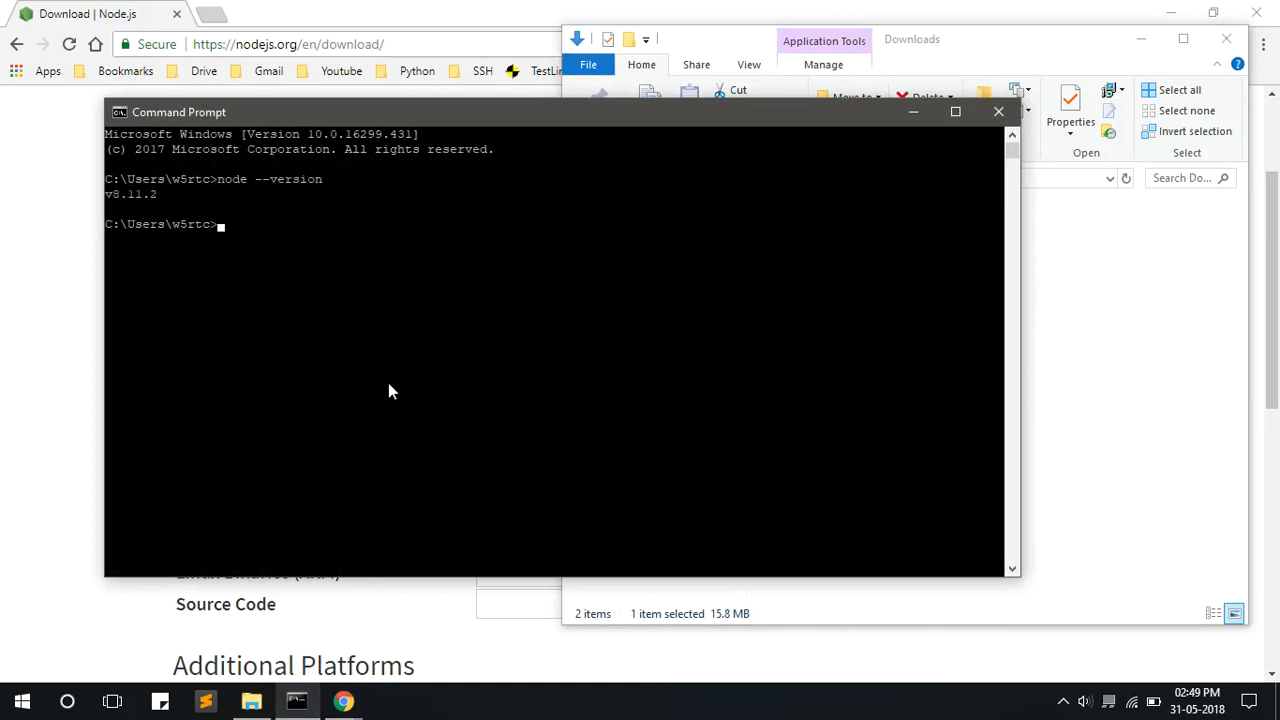
left_click_drag(172, 213, 112, 200)
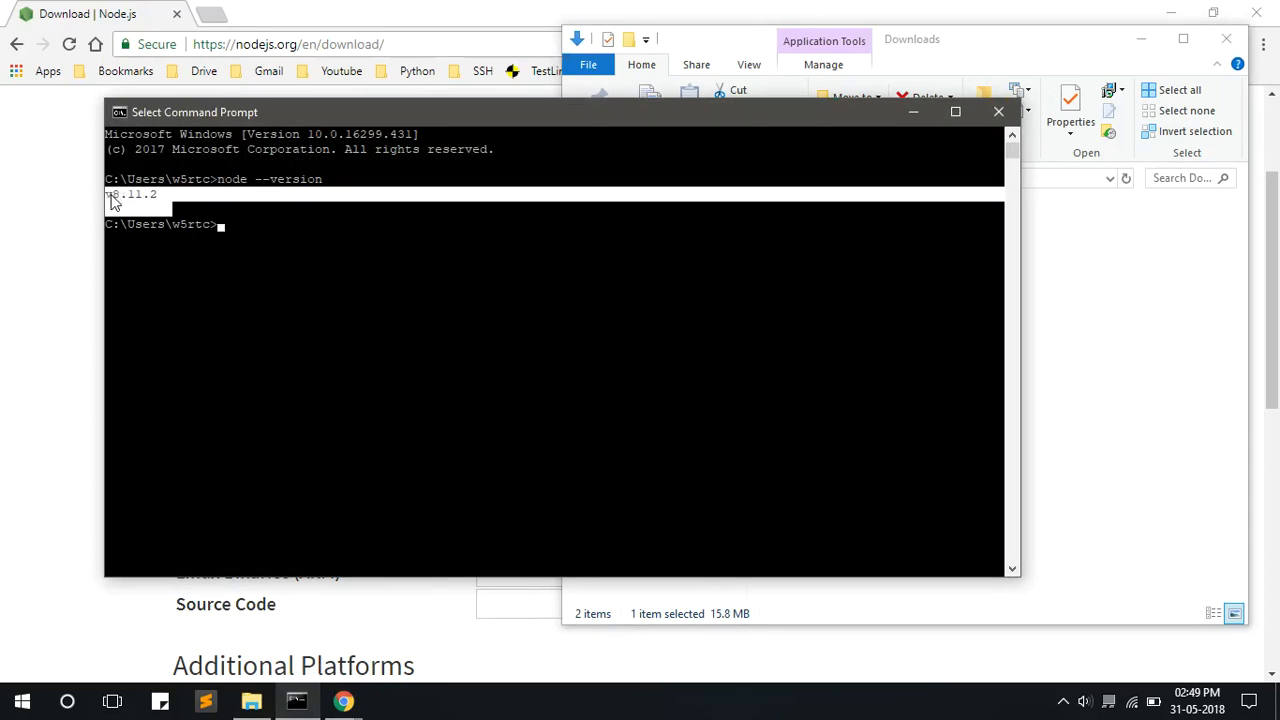
left_click(222, 257)
left_click(993, 111)
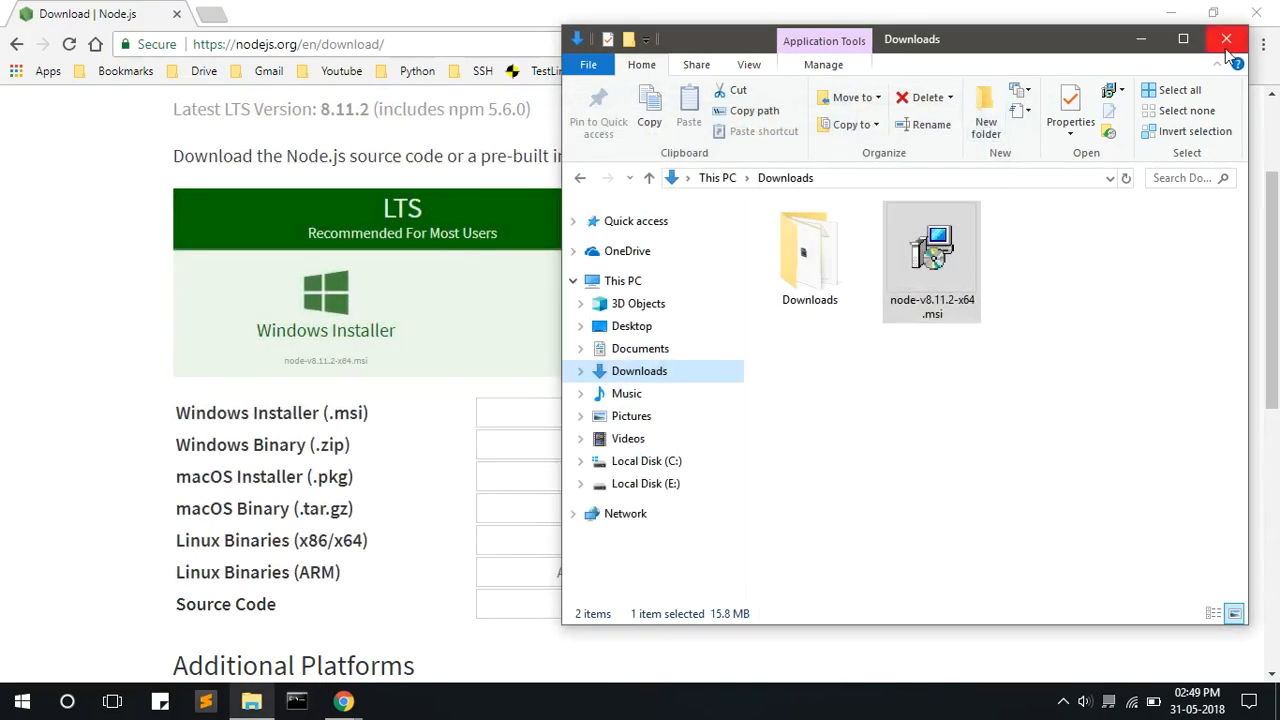
left_click(1227, 39)
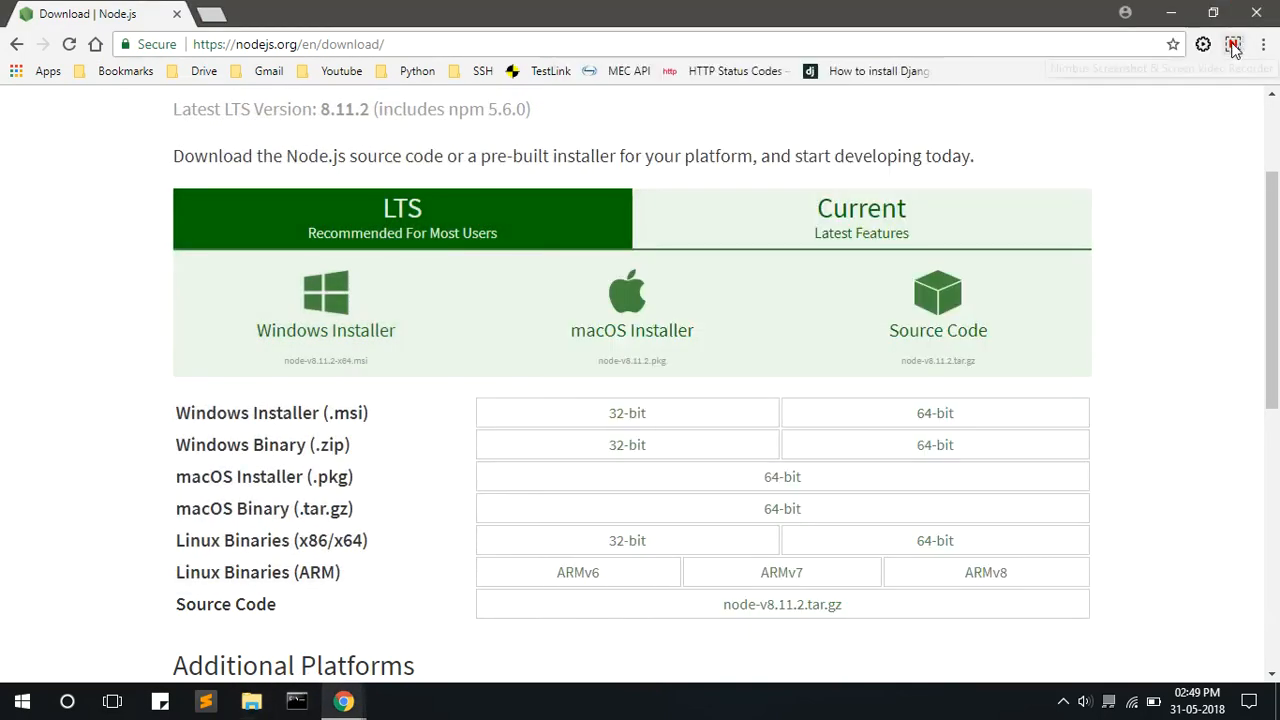